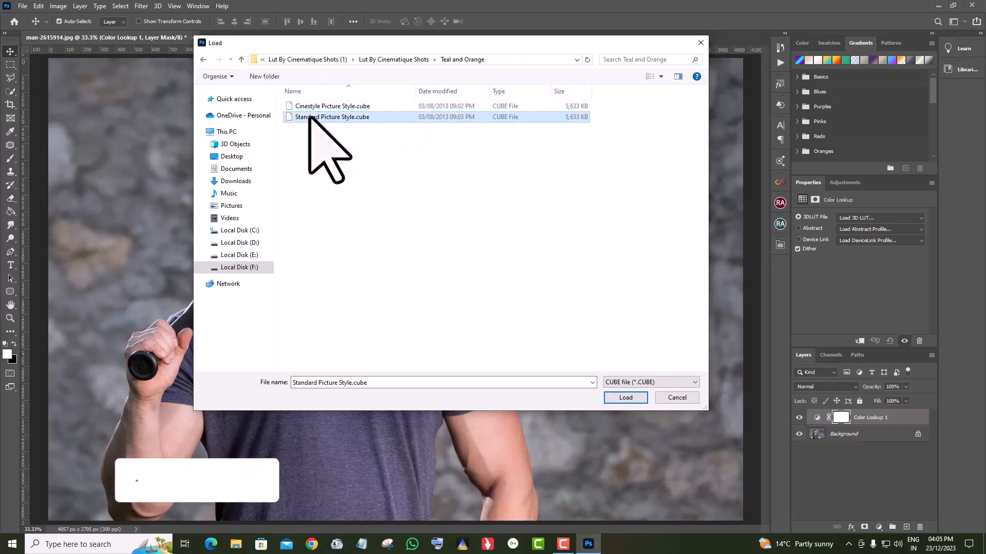
Load the Cinestyle Picture Style.cube LUT from the Teal and Orange folder into the Color Lookup adjustment.
{"action": "left_click", "coordinate": [311, 109]}
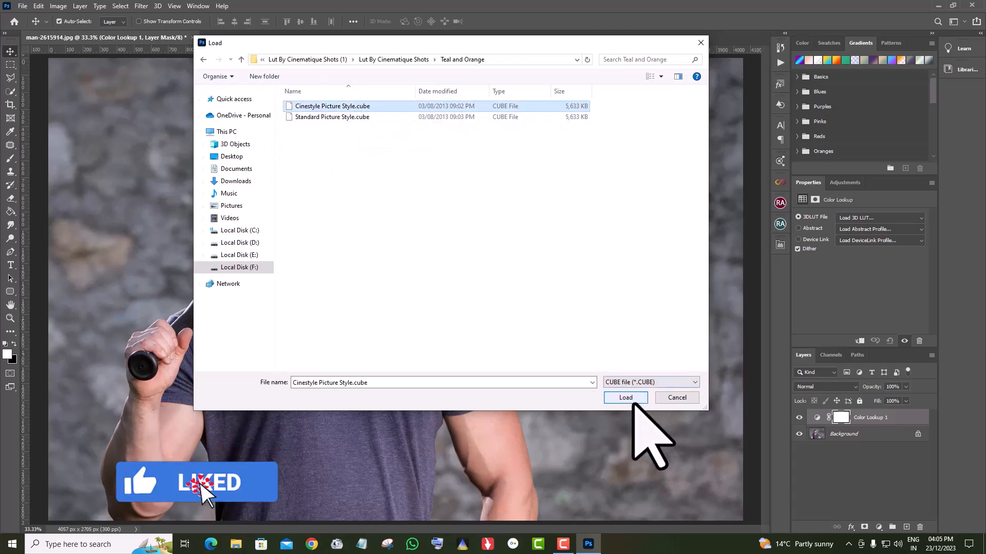
{"action": "left_click", "coordinate": [627, 398]}
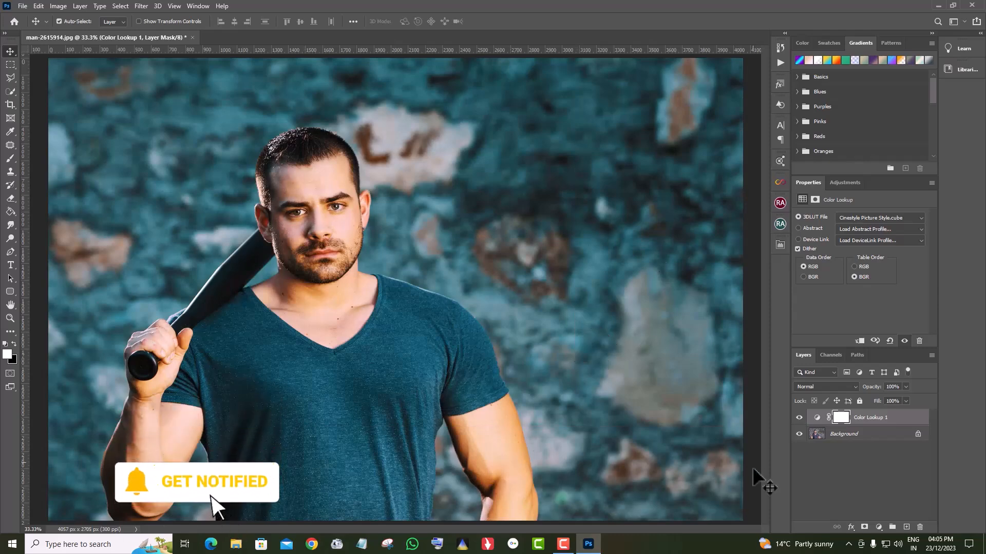
Run the Play me action from the HDR Photo FX set on the Background layer.
{"action": "left_click", "coordinate": [905, 437]}
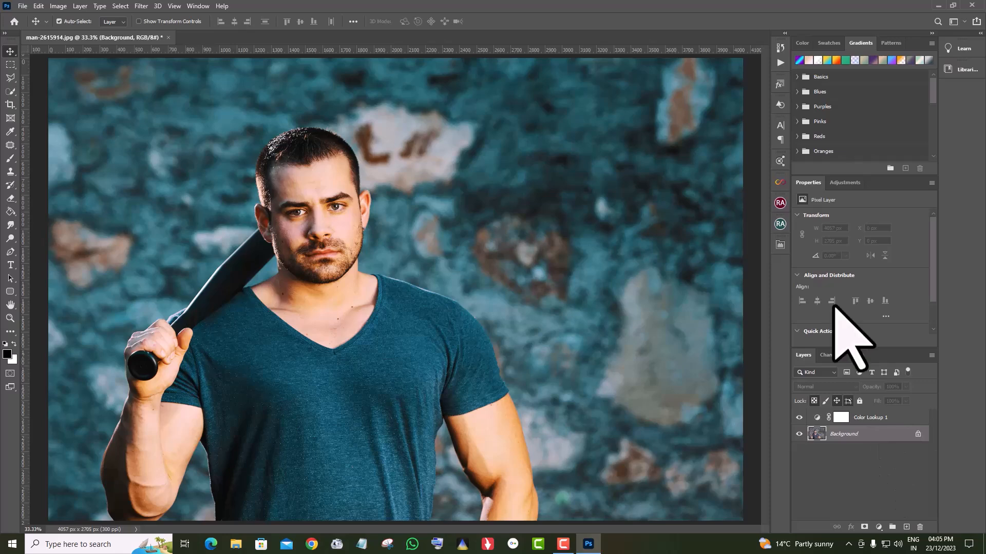
{"action": "left_click", "coordinate": [780, 62]}
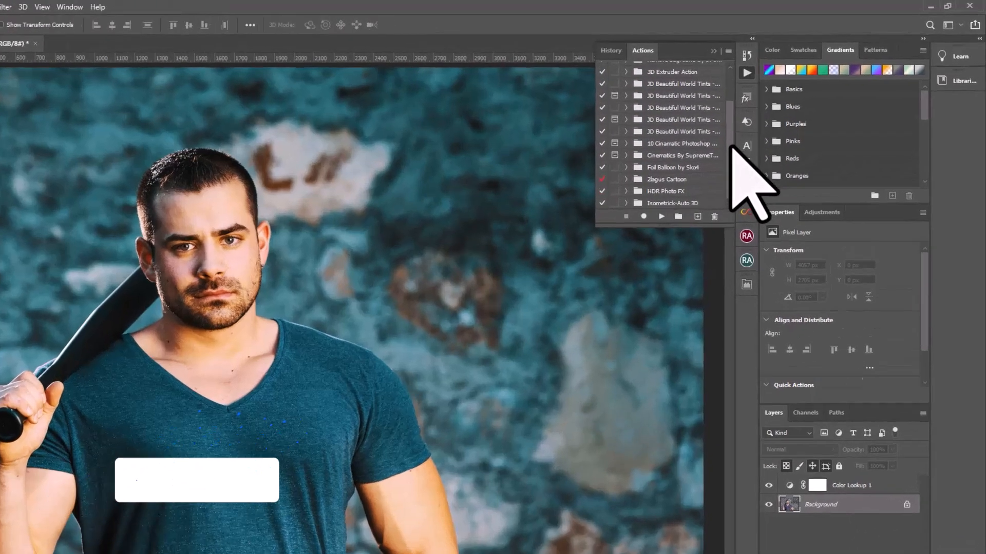
{"action": "scroll", "coordinate": [706, 159], "scroll_direction": "down", "scroll_amount": 2}
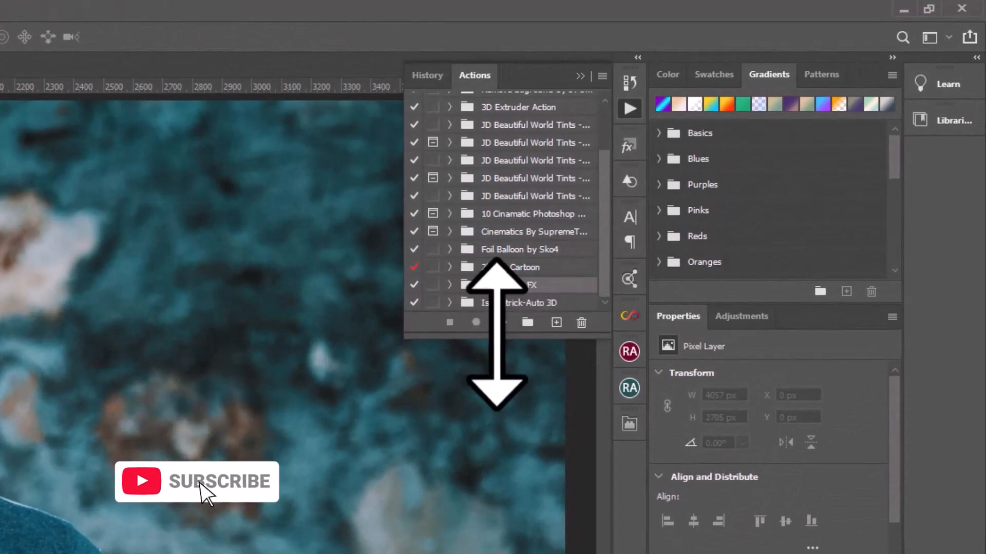
{"action": "left_click", "coordinate": [450, 284]}
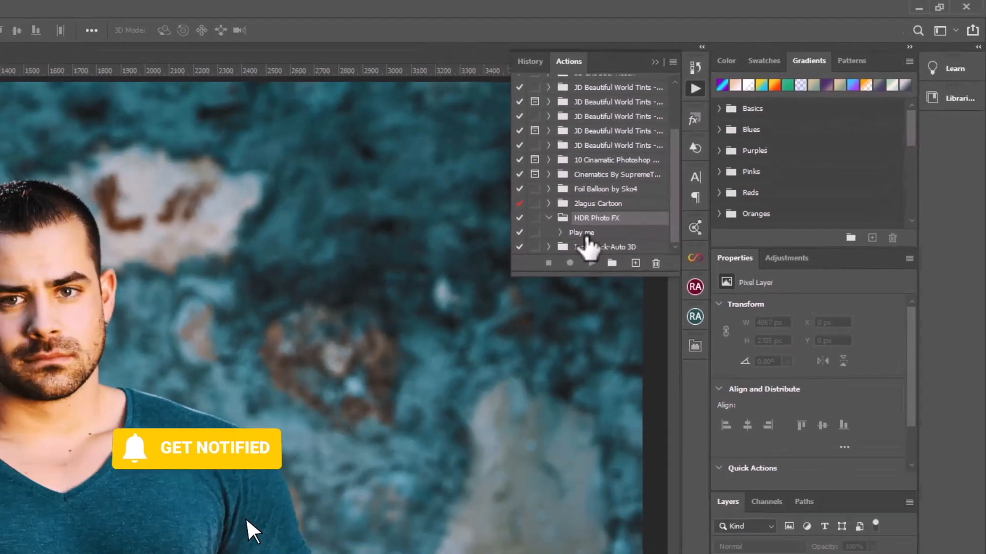
{"action": "left_click", "coordinate": [509, 287]}
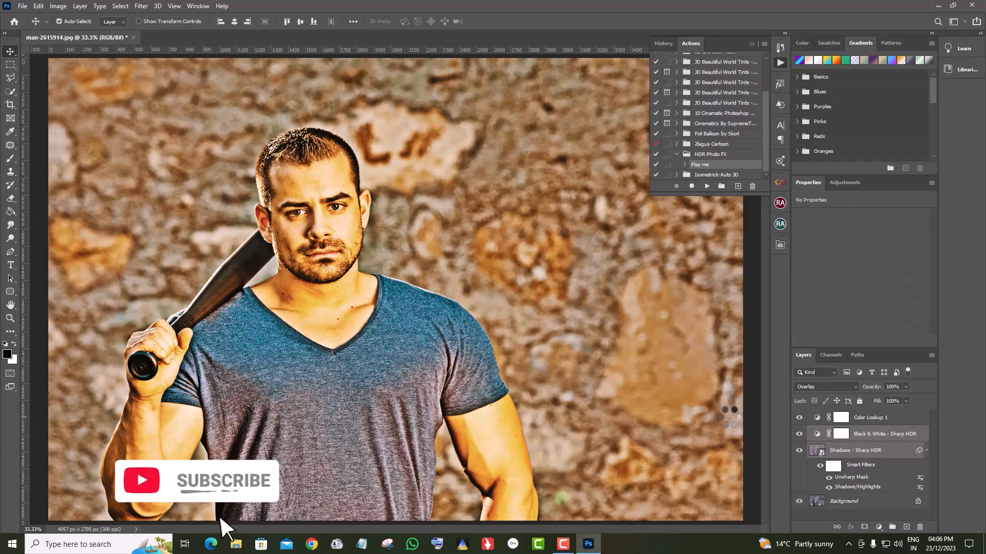
Move the Black & White - Sharp HDR layer above the Color Lookup 1 layer.
{"action": "left_click", "coordinate": [842, 449]}
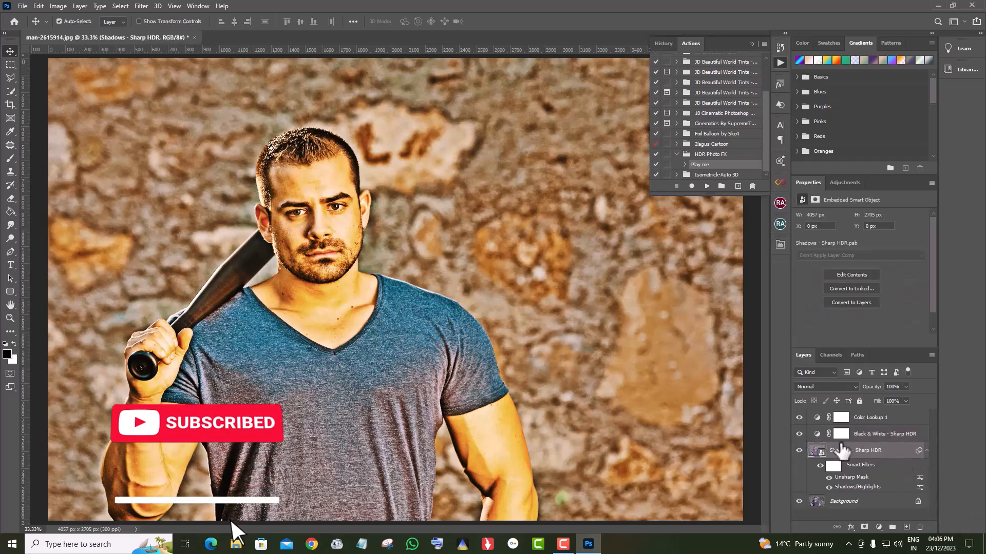
{"action": "left_click", "coordinate": [905, 435]}
{"action": "left_click_drag", "start_coordinate": [921, 440], "coordinate": [909, 411]}
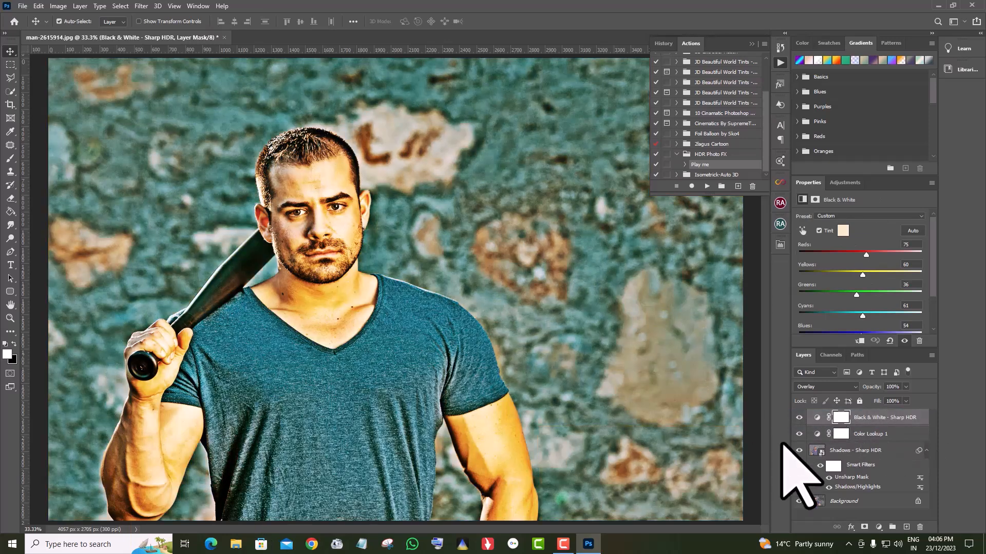
Add a layer mask to the Shadows - Sharp HDR layer and invert it to black.
{"action": "left_click", "coordinate": [878, 459]}
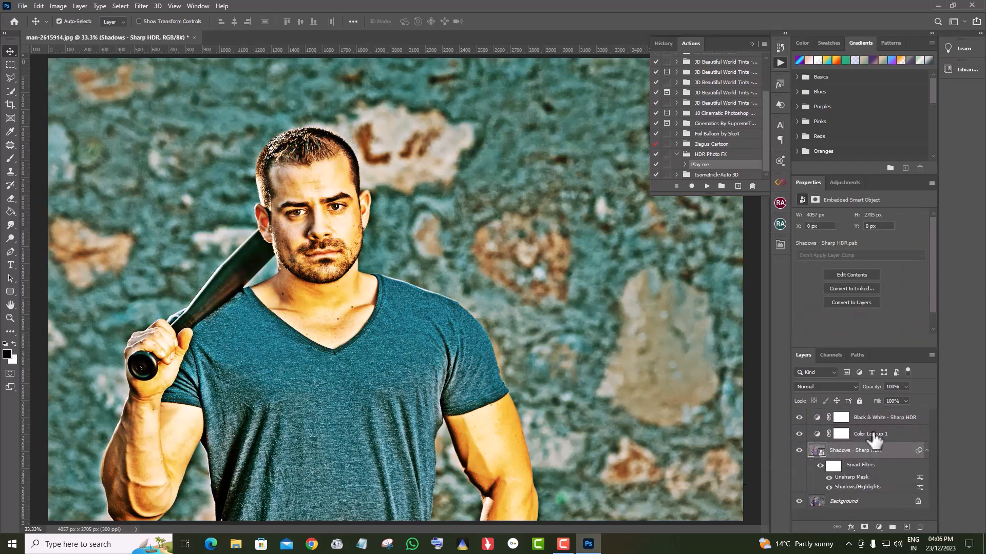
{"action": "left_click", "coordinate": [864, 527]}
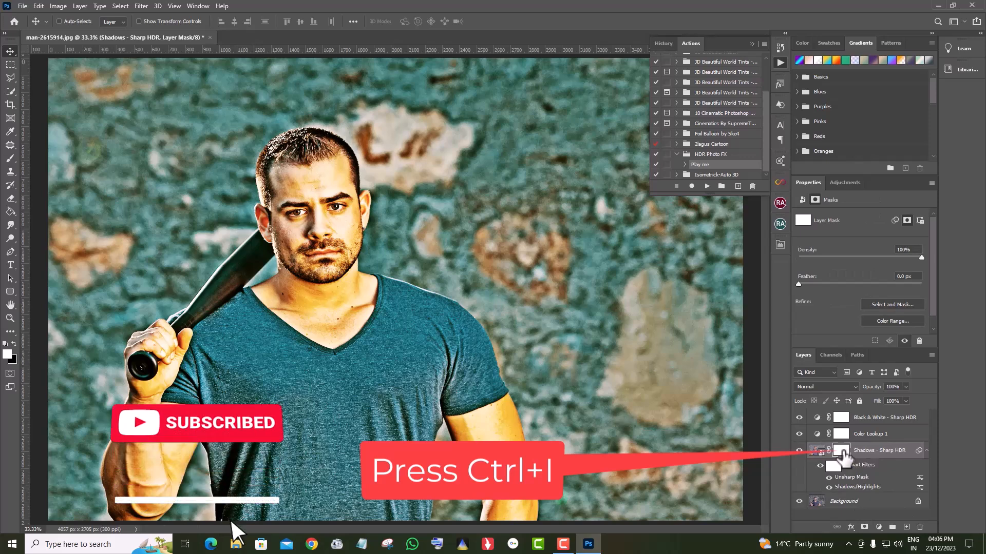
{"action": "key", "text": "ctrl+i"}
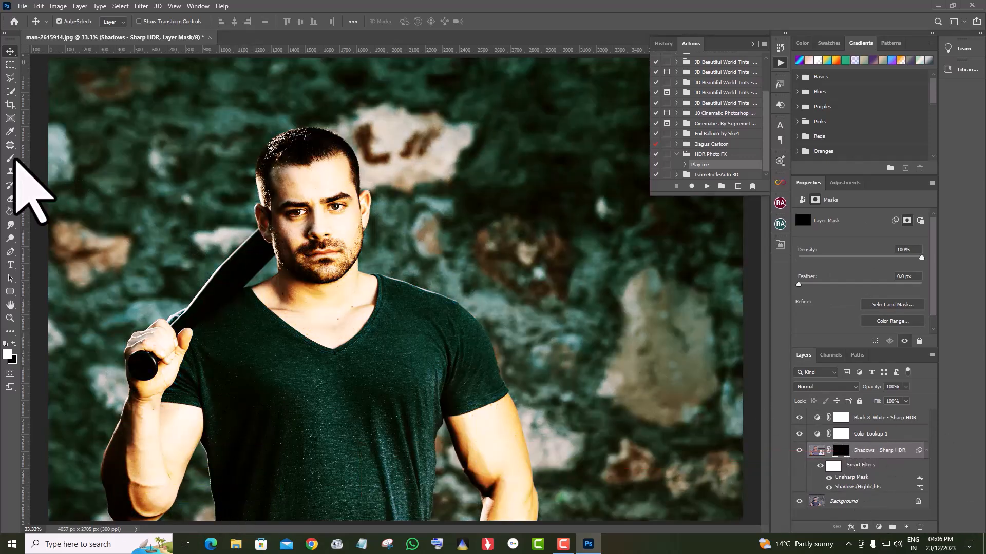
Paint white with the Brush over the man's face on the Shadows - Sharp HDR mask to bring back the HDR detail.
{"action": "left_click", "coordinate": [15, 159]}
{"action": "left_click", "coordinate": [14, 345]}
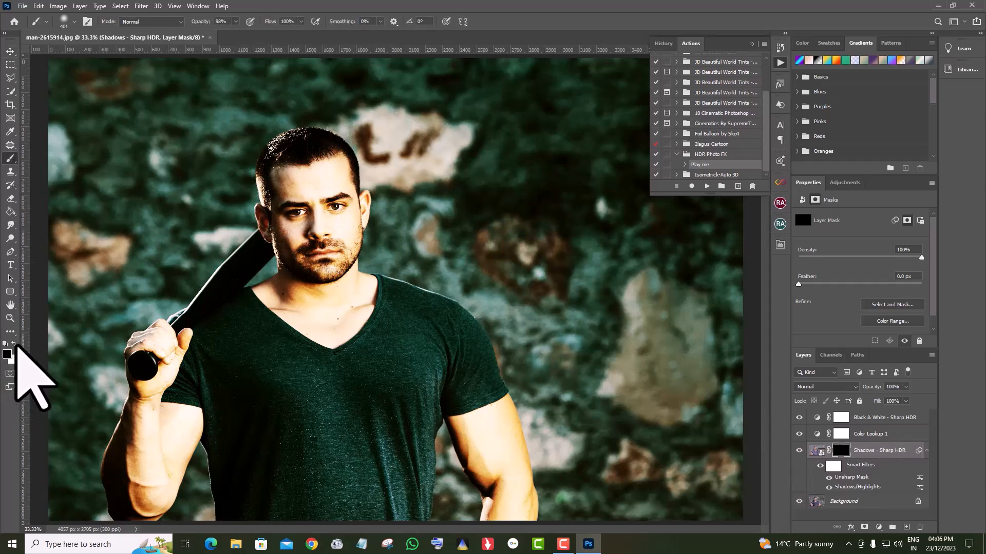
{"action": "left_click", "coordinate": [14, 344]}
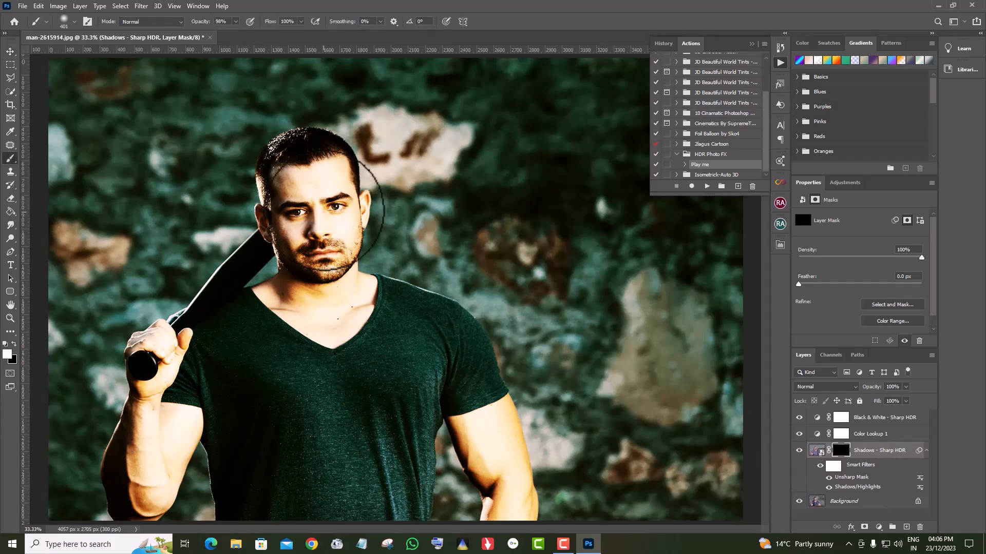
{"action": "left_click", "coordinate": [327, 214]}
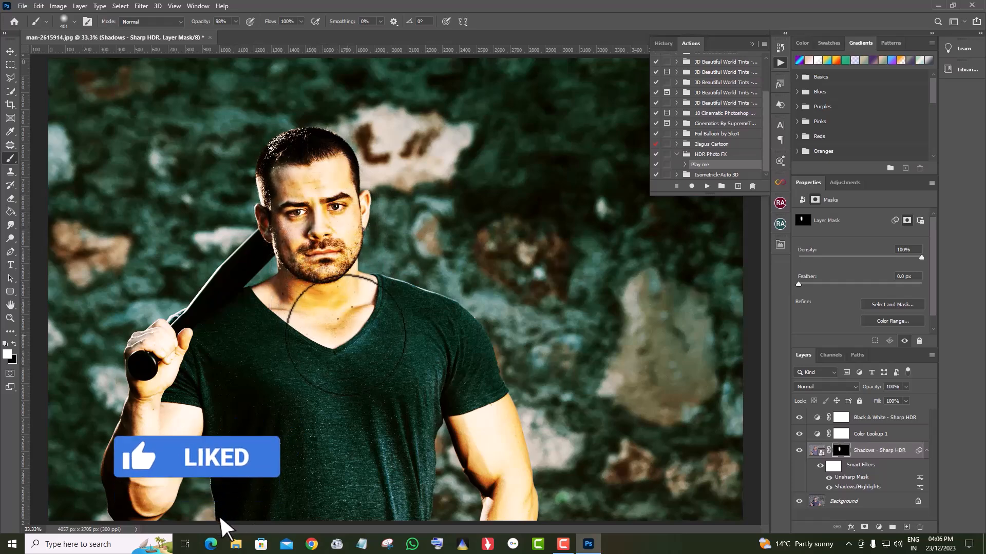
Lower Reds to -27 in the Black & White - Sharp HDR adjustment.
{"action": "left_click", "coordinate": [884, 434]}
{"action": "left_click", "coordinate": [884, 418]}
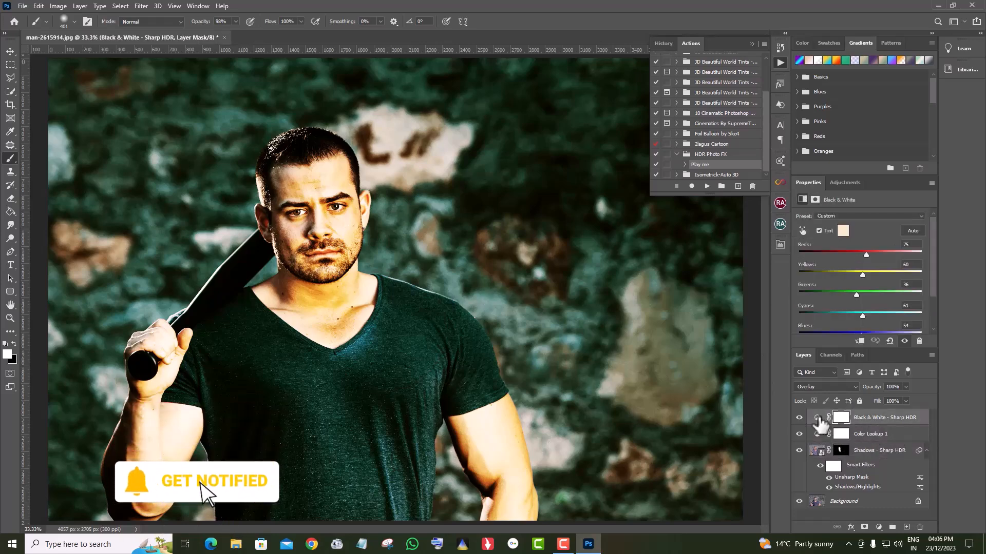
{"action": "left_click_drag", "start_coordinate": [865, 255], "coordinate": [841, 256]}
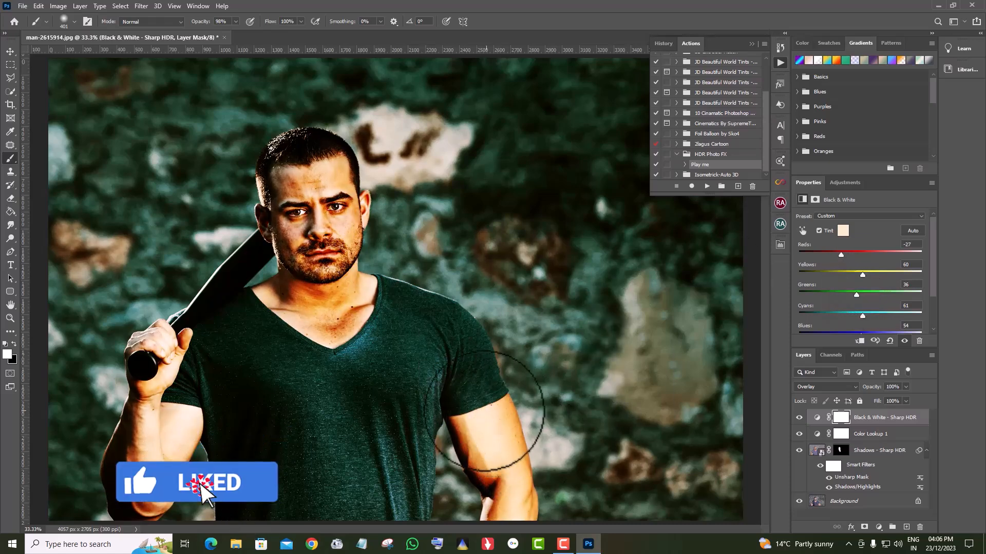
Reduce the soft round brush to 165 px and set its opacity to 50%.
{"action": "right_click", "coordinate": [482, 421]}
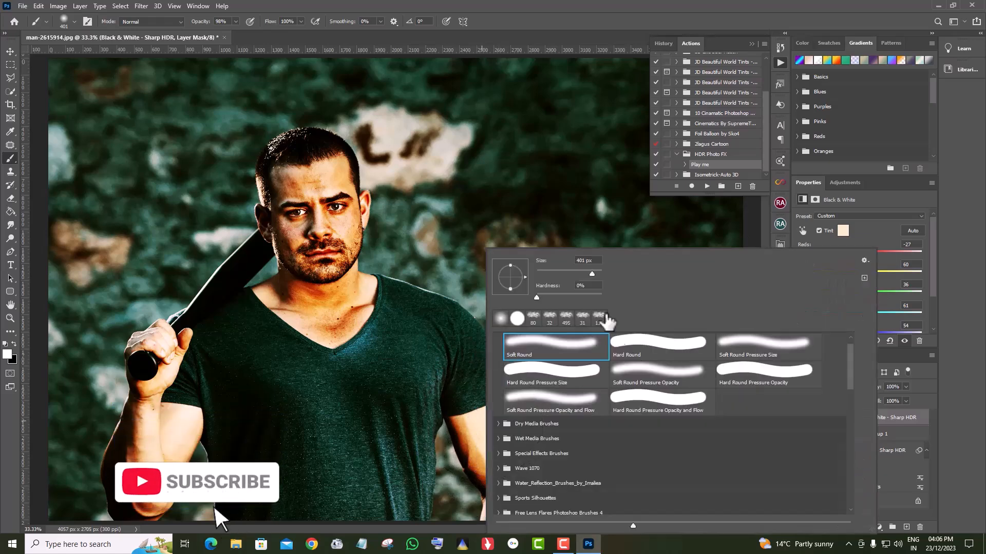
{"action": "left_click", "coordinate": [580, 273]}
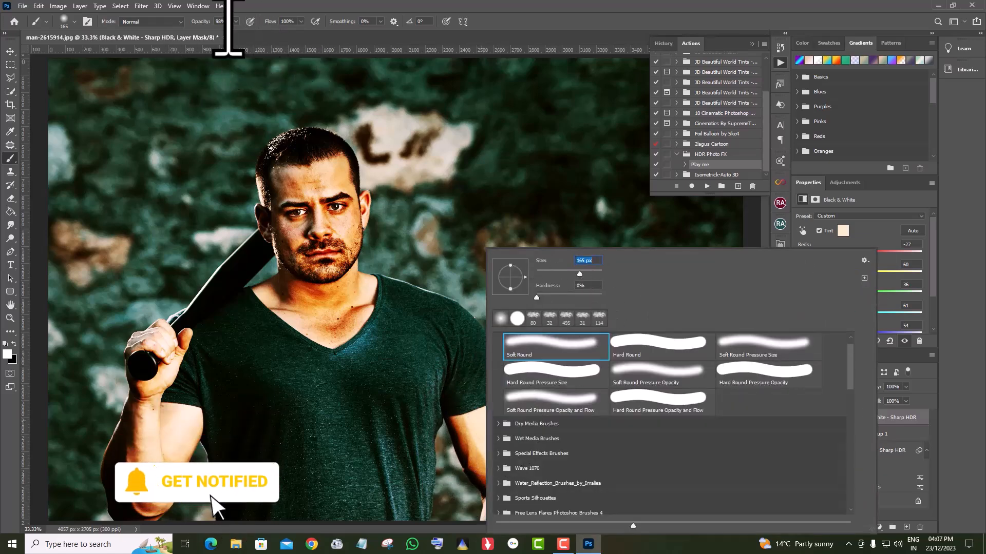
{"action": "left_click", "coordinate": [236, 22]}
{"action": "left_click_drag", "start_coordinate": [228, 32], "coordinate": [215, 31]}
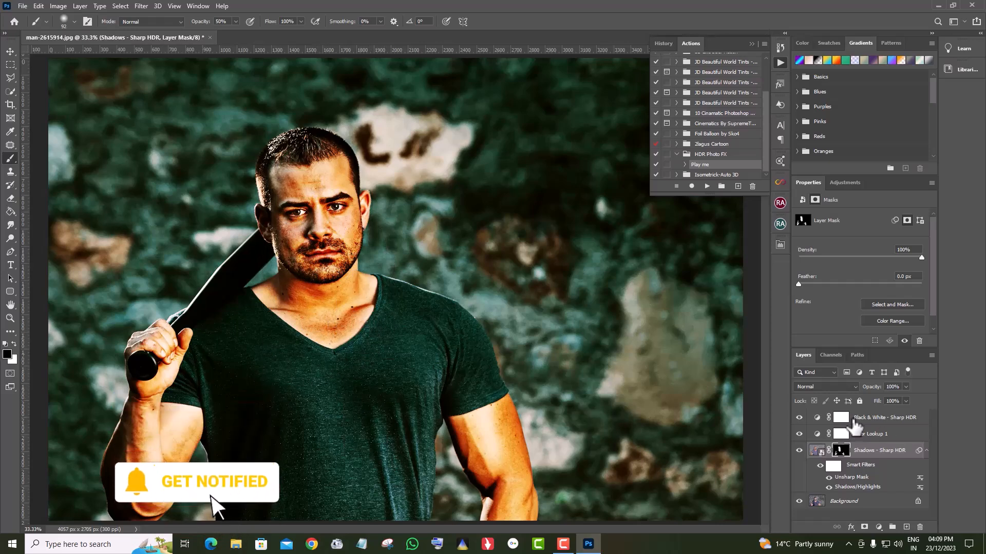
Set Reds to -15 and Yellows to 19 in the Black & White - Sharp HDR adjustment, and lower the layer's opacity to about 76%.
{"action": "left_click", "coordinate": [884, 435]}
{"action": "left_click", "coordinate": [884, 418]}
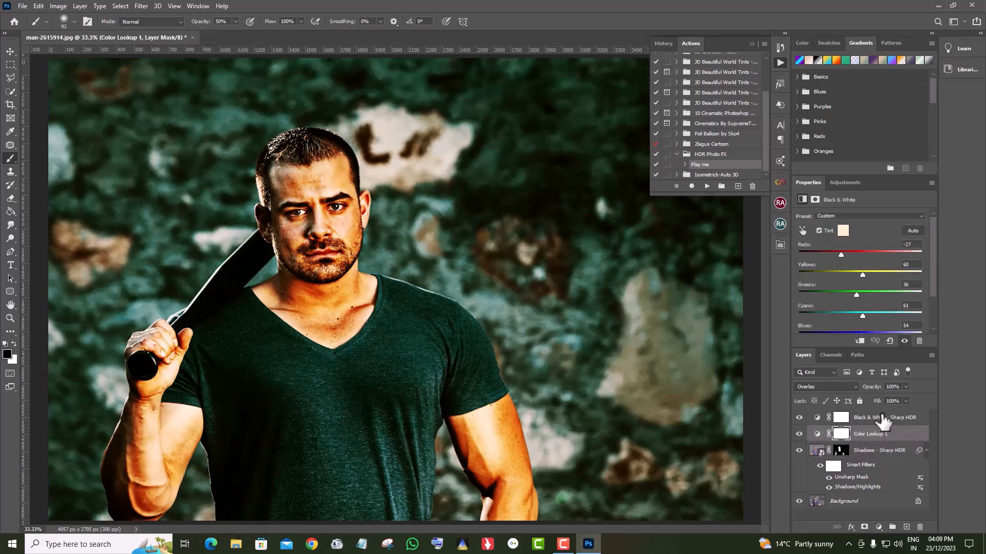
{"action": "left_click_drag", "start_coordinate": [842, 255], "coordinate": [852, 275]}
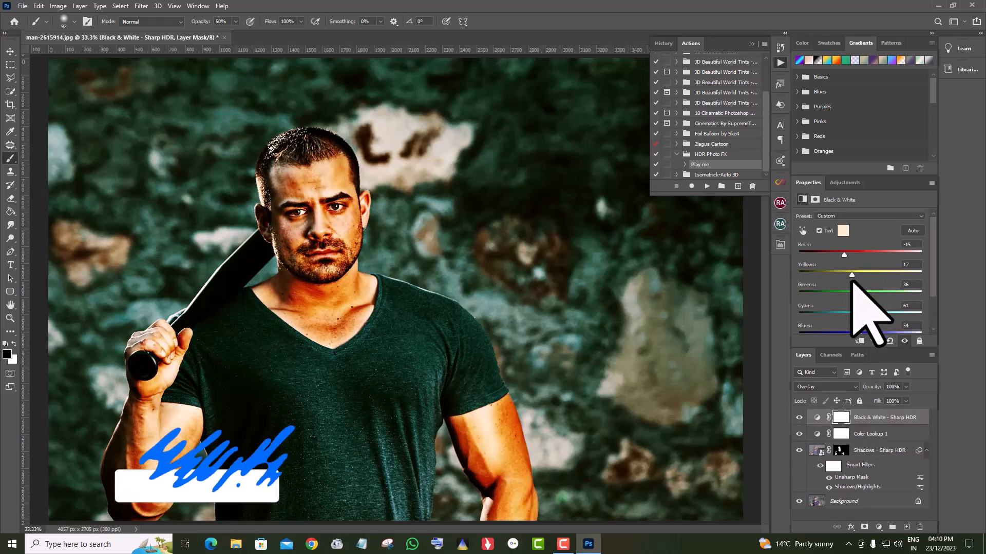
{"action": "left_click", "coordinate": [917, 422]}
{"action": "left_click", "coordinate": [906, 388]}
{"action": "left_click_drag", "start_coordinate": [906, 398], "coordinate": [889, 399]}
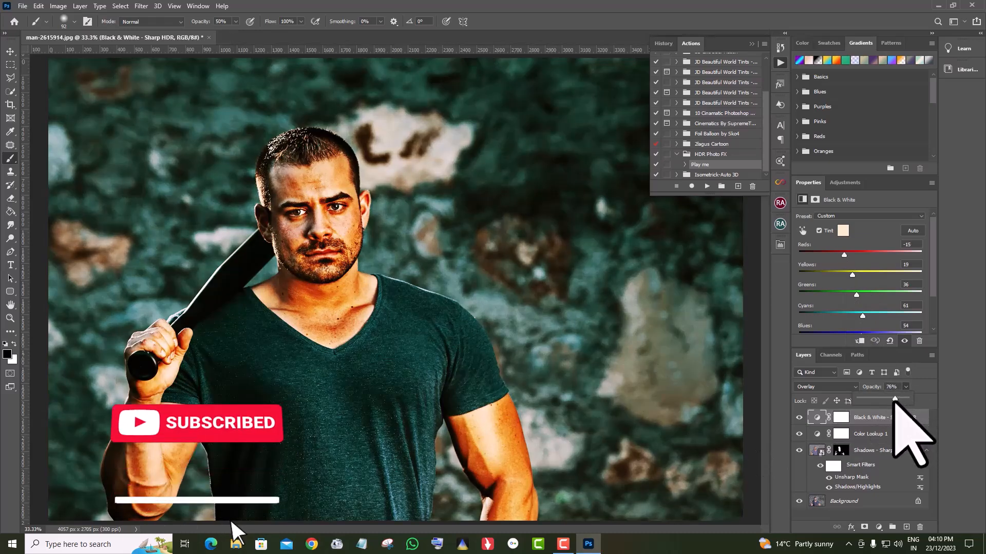
Add a Levels adjustment layer above the Black & White layer and set its shadow input level to 11.
{"action": "left_click", "coordinate": [879, 526]}
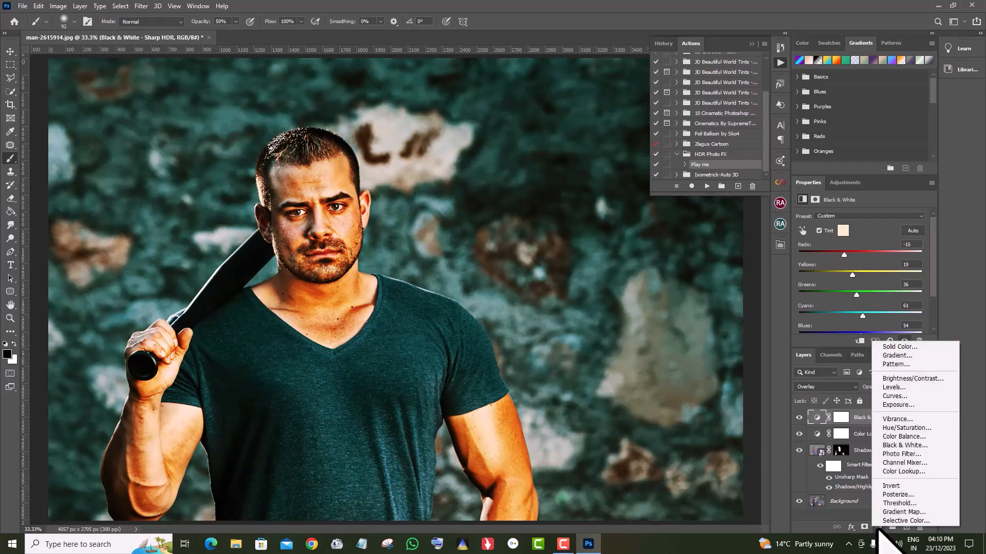
{"action": "left_click", "coordinate": [899, 388]}
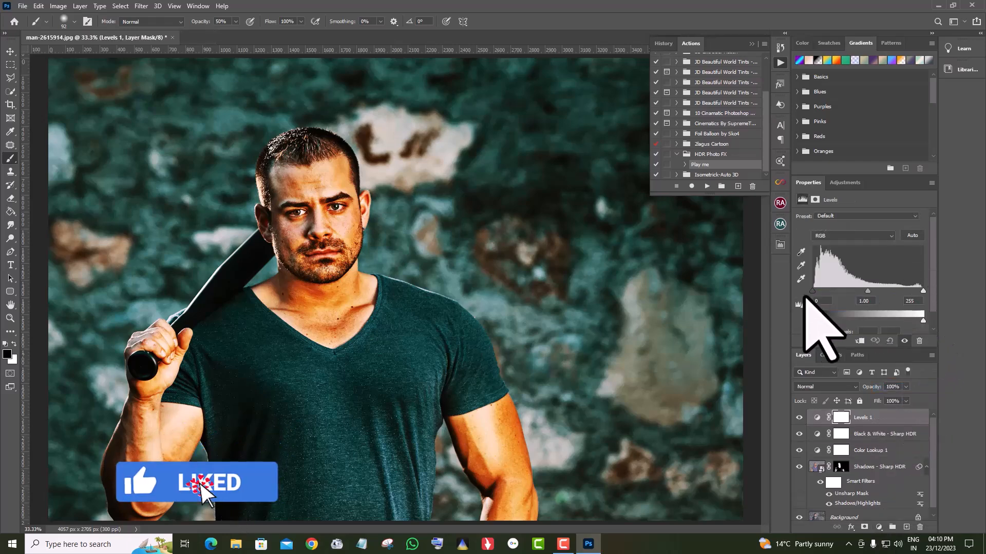
{"action": "left_click_drag", "start_coordinate": [813, 291], "coordinate": [816, 293]}
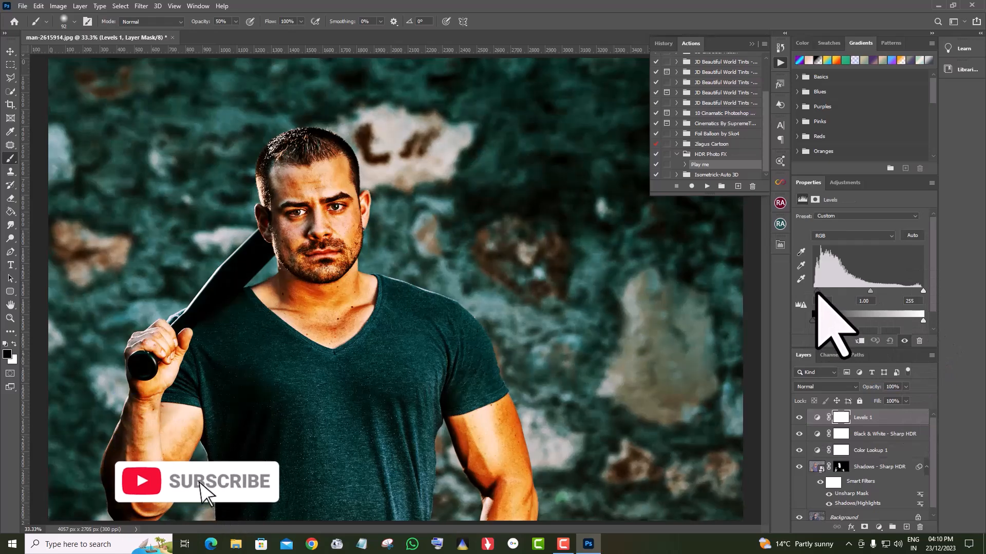
Add a Curves adjustment layer and raise the midpoint of its Blue channel curve slightly.
{"action": "left_click", "coordinate": [879, 527]}
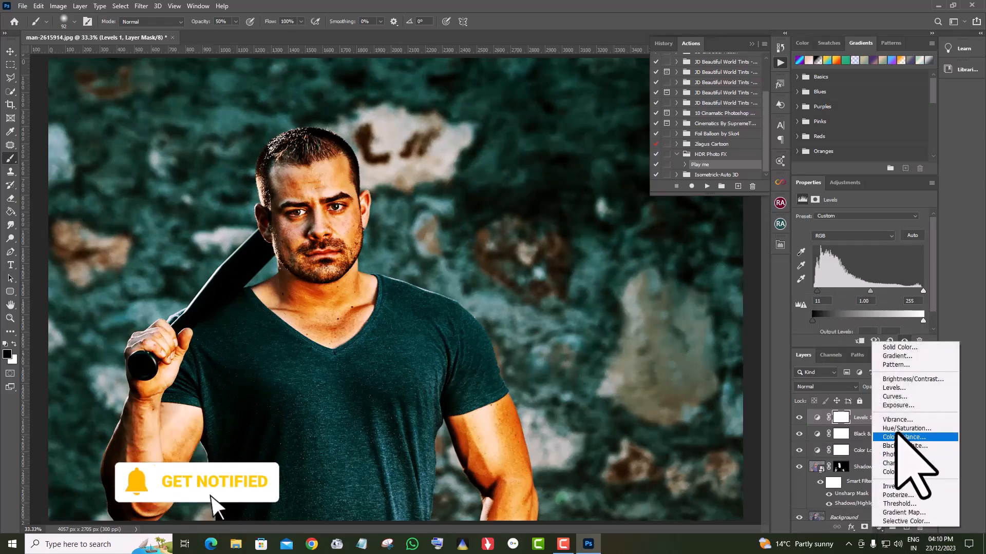
{"action": "left_click", "coordinate": [900, 396]}
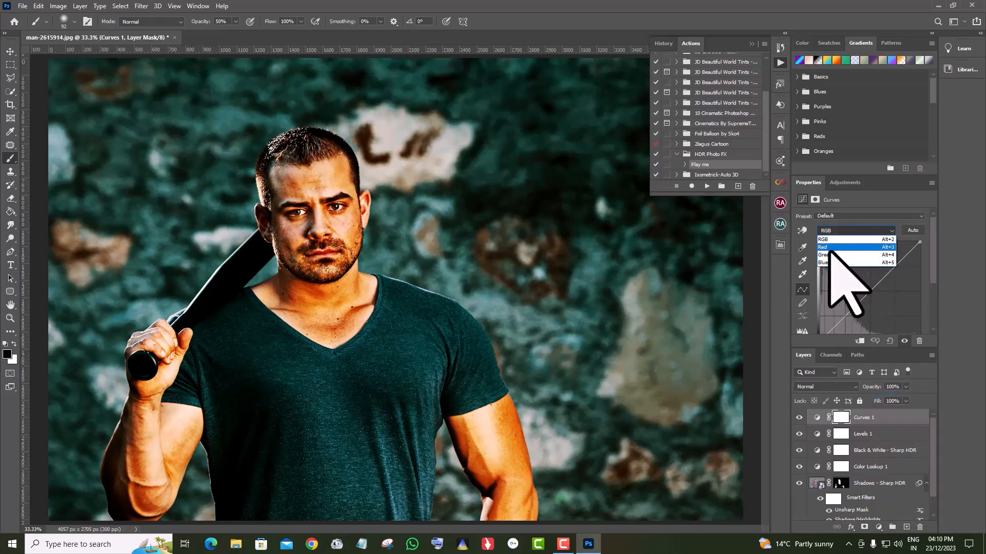
{"action": "left_click", "coordinate": [831, 263]}
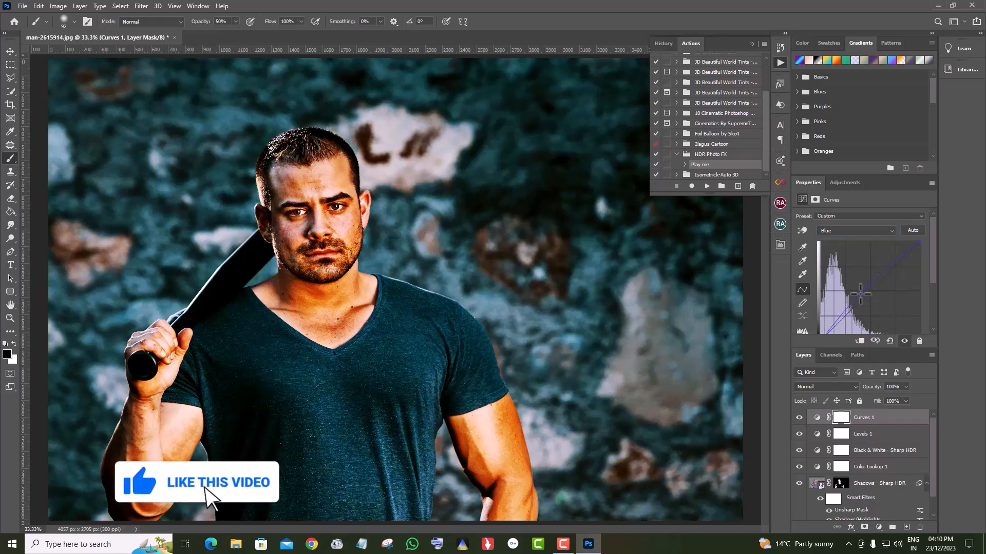
{"action": "left_click_drag", "start_coordinate": [861, 295], "coordinate": [861, 293]}
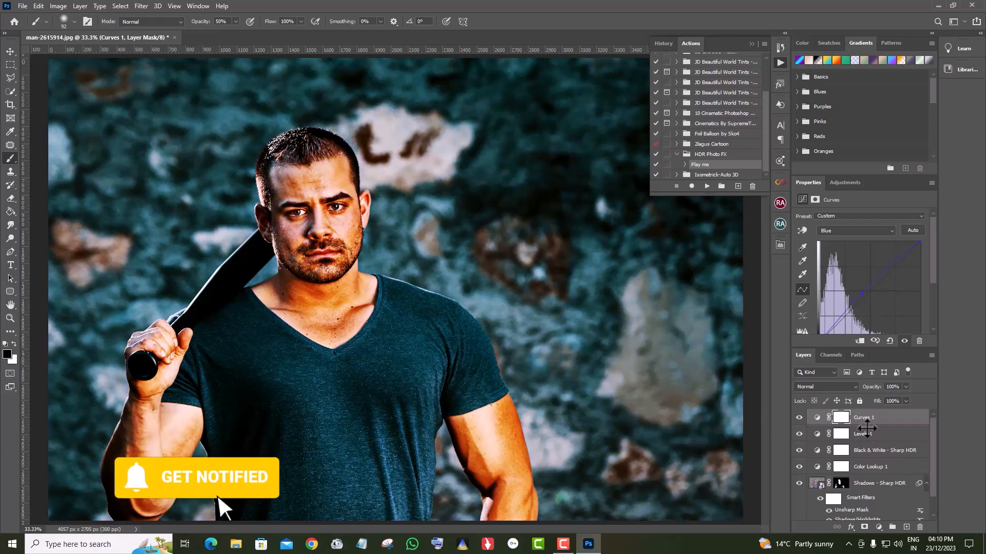
Add a Hue/Saturation adjustment layer with Hue -1, Saturation +9 and Lightness +3.
{"action": "left_click", "coordinate": [878, 528]}
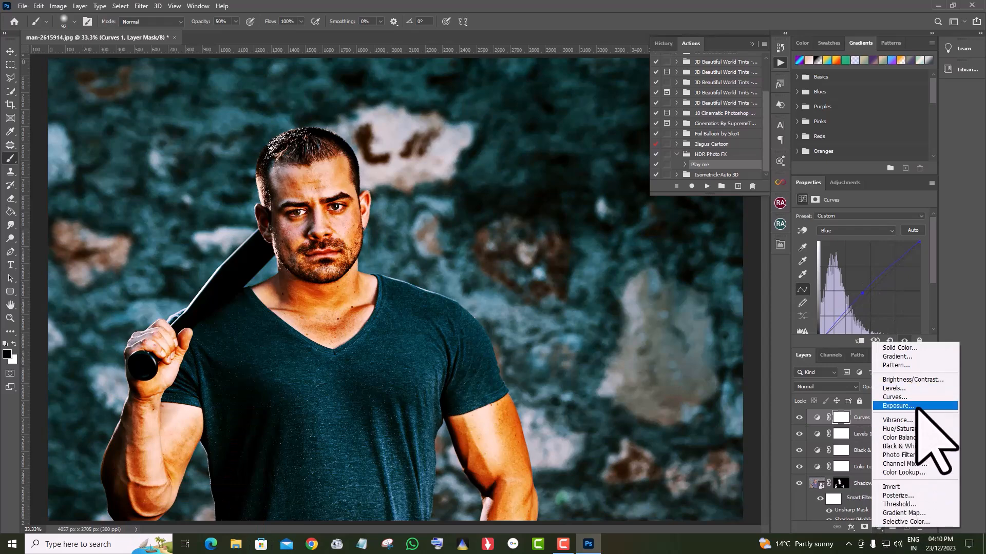
{"action": "left_click", "coordinate": [907, 429]}
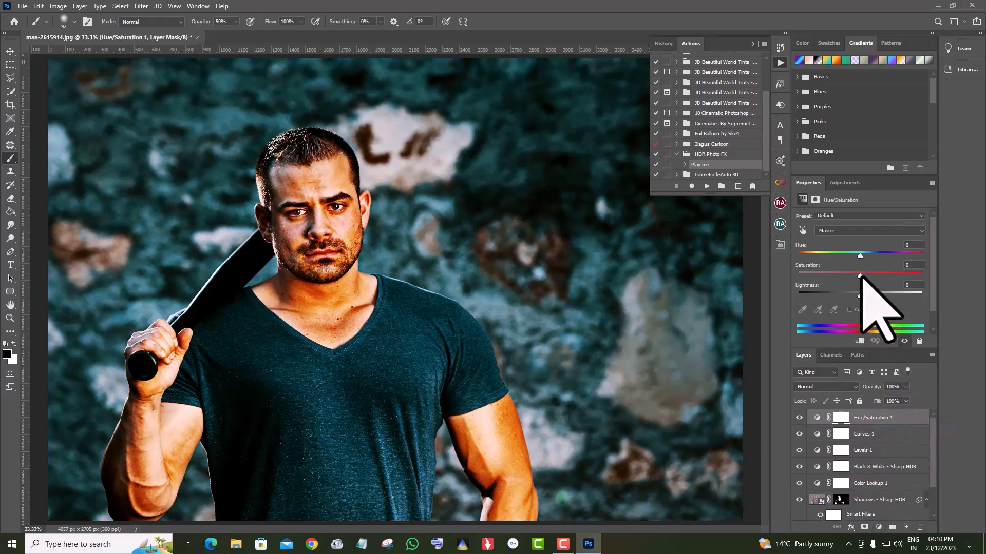
{"action": "left_click_drag", "start_coordinate": [859, 274], "coordinate": [842, 274]}
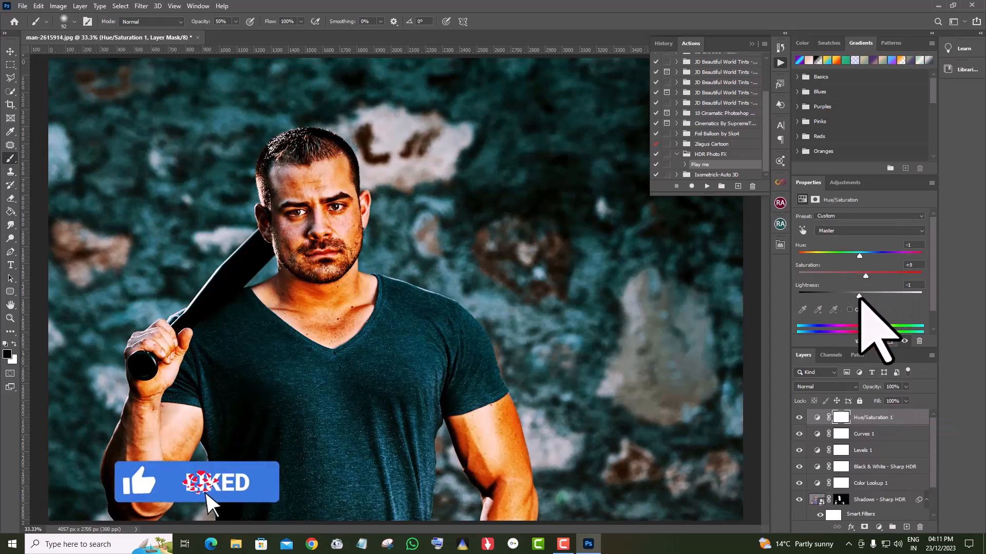
{"action": "left_click_drag", "start_coordinate": [859, 295], "coordinate": [861, 296]}
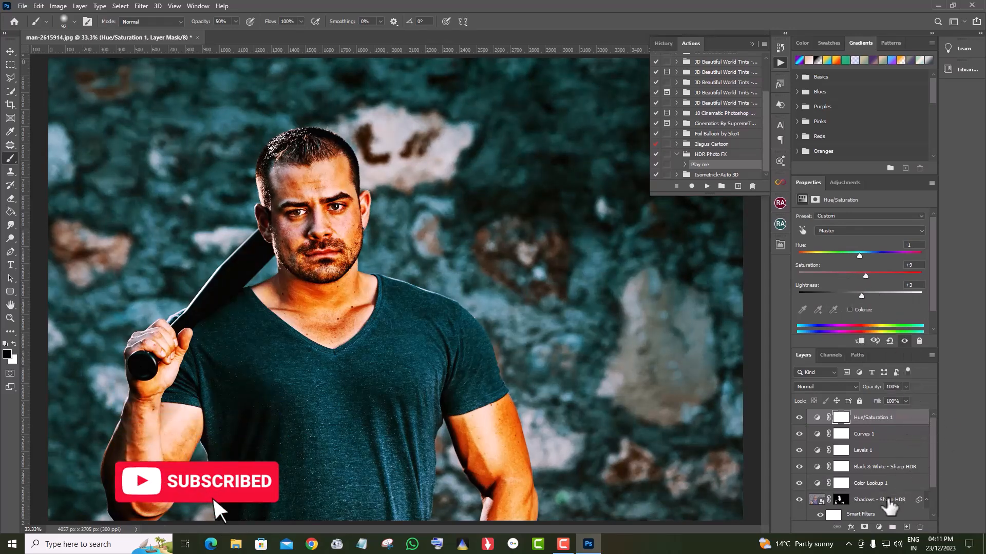
Add a Color Balance adjustment layer with midtones at Cyan-Red -27, Magenta-Green +14 and Yellow-Blue +4.
{"action": "left_click", "coordinate": [879, 527]}
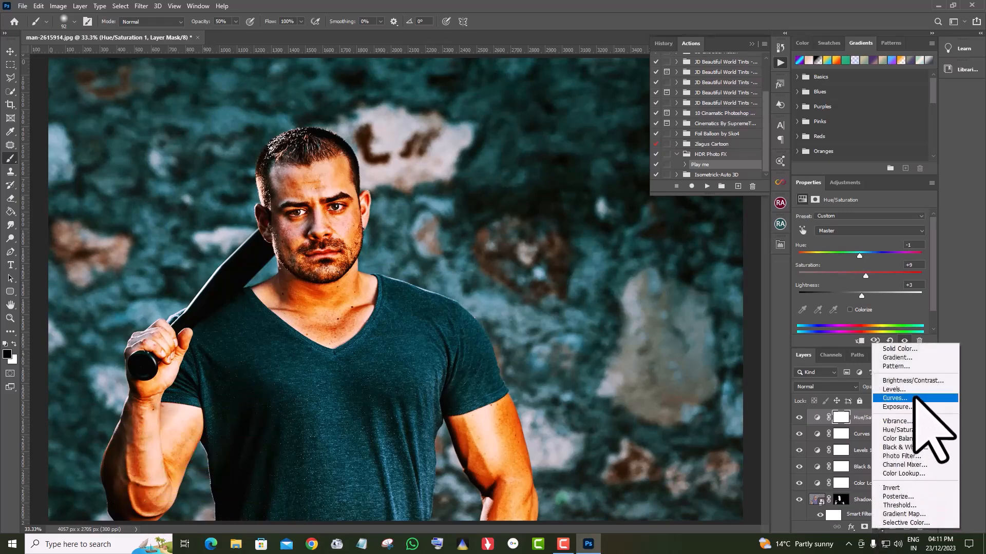
{"action": "left_click", "coordinate": [909, 439]}
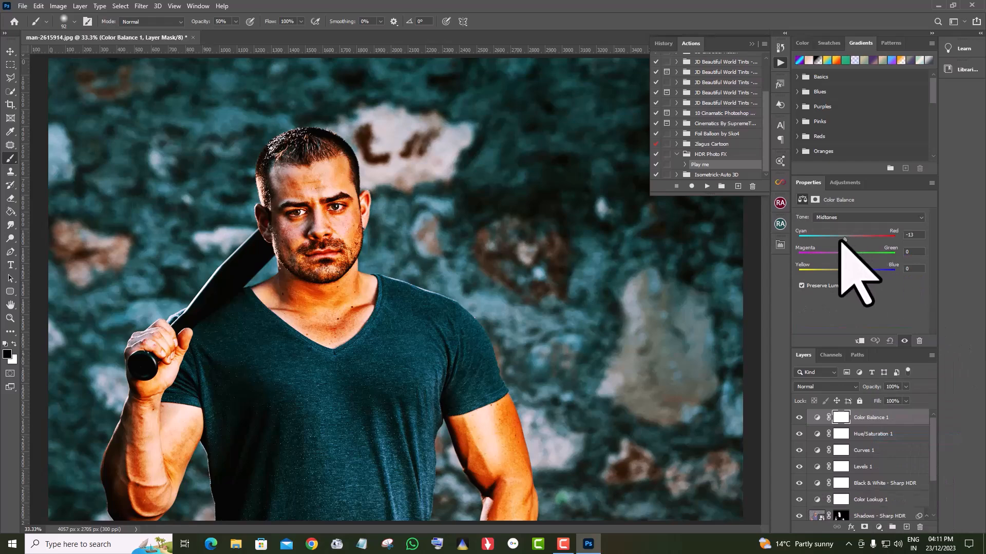
{"action": "left_click_drag", "start_coordinate": [847, 257], "coordinate": [849, 274]}
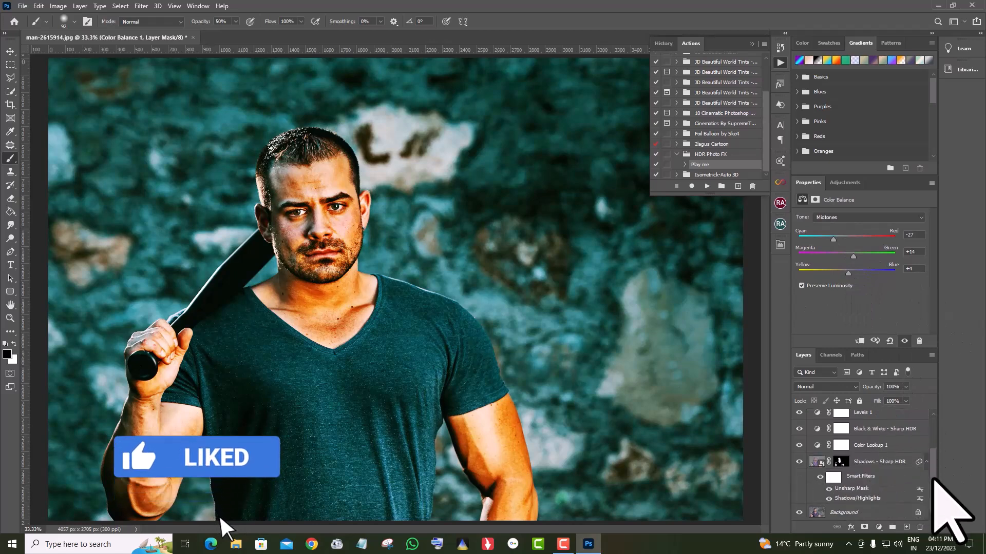
Group all layers from Color Balance 1 down to Shadows - Sharp HDR, leaving only the Background layer outside.
{"action": "scroll", "coordinate": [904, 462], "scroll_direction": "down", "scroll_amount": 2}
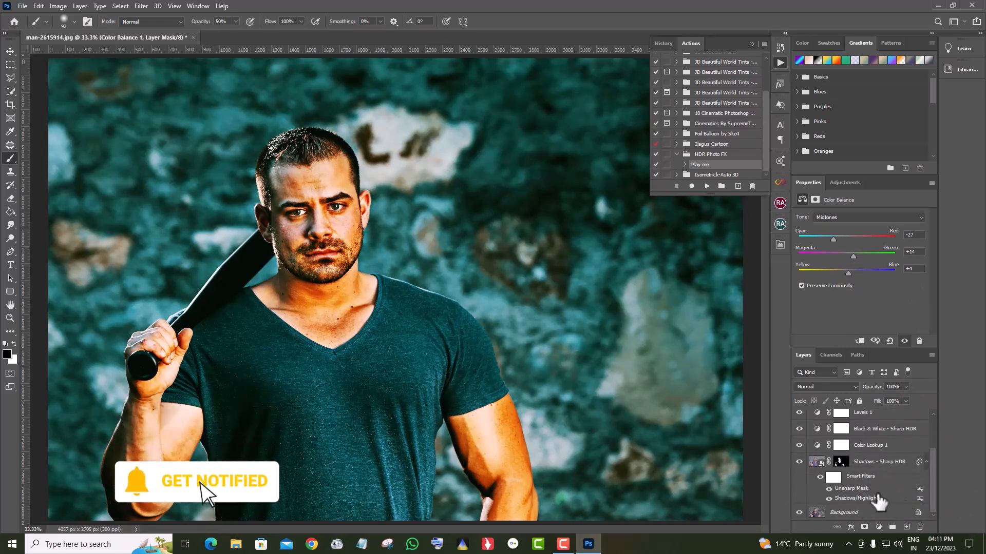
{"action": "left_click", "coordinate": [886, 465], "text": "shift"}
{"action": "left_click", "coordinate": [893, 528]}
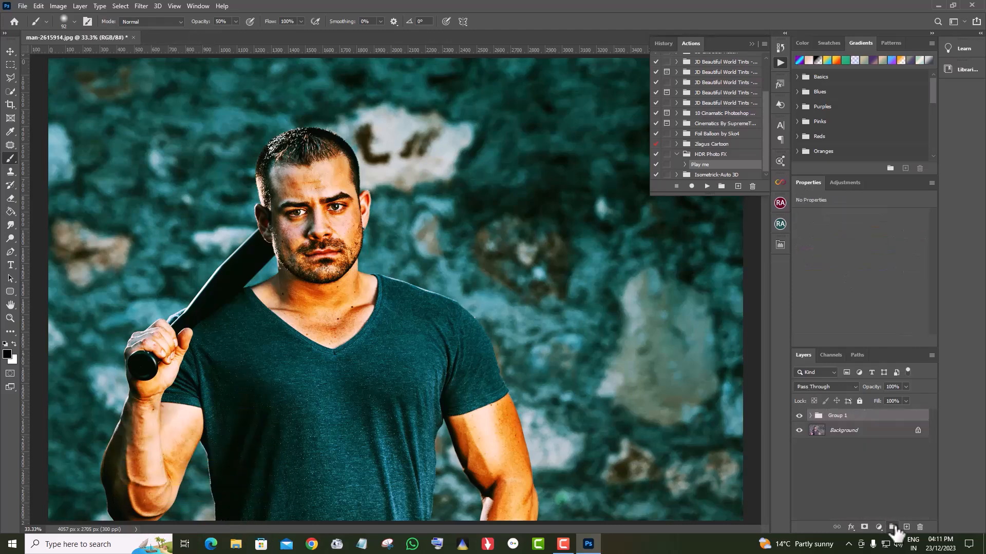
Stamp all visible layers into a new merged layer above the group.
{"action": "left_click", "coordinate": [10, 319]}
{"action": "right_click", "coordinate": [325, 176]}
{"action": "left_click", "coordinate": [355, 223]}
{"action": "right_click", "coordinate": [434, 188]}
{"action": "left_click", "coordinate": [464, 235]}
{"action": "left_click", "coordinate": [416, 228]}
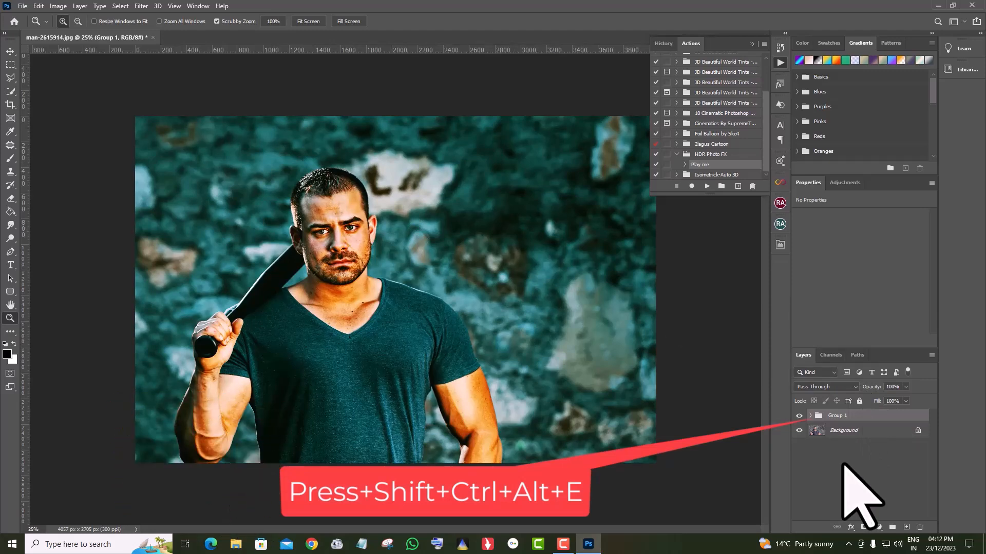
{"action": "key", "text": "ctrl+shift+alt+e"}
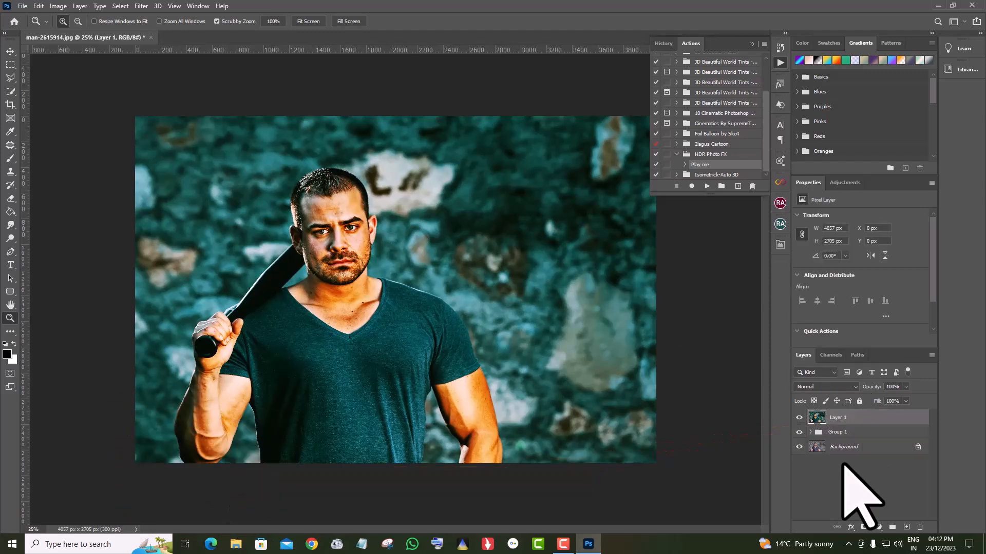
Open the Camera Raw Filter on the merged layer and set Temperature to -10 and Tint to +24.
{"action": "left_click", "coordinate": [141, 6]}
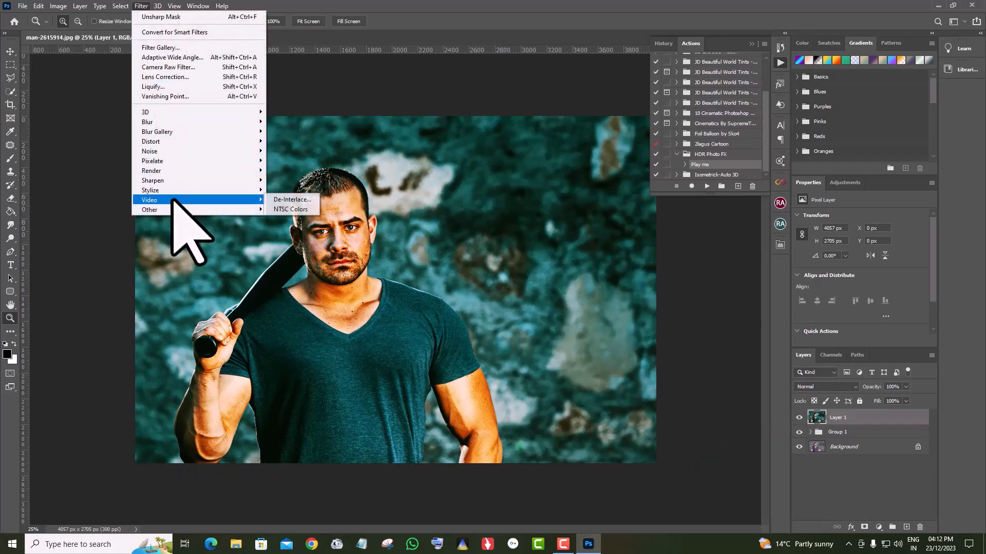
{"action": "left_click", "coordinate": [175, 67]}
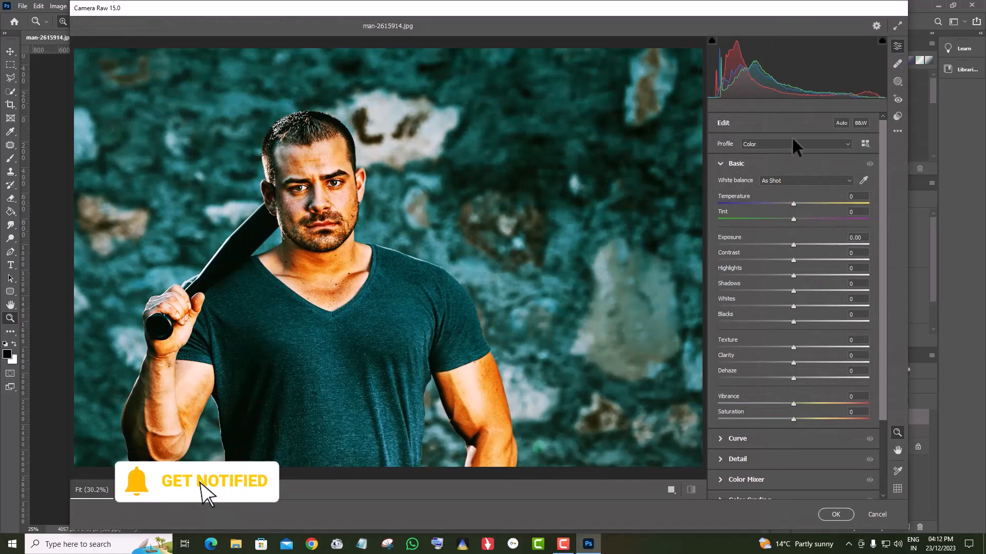
{"action": "left_click_drag", "start_coordinate": [793, 203], "coordinate": [812, 220]}
Set Contrast to +15, Exposure to +0.10 and Shadows to -17 in the Camera Raw basic adjustments.
{"action": "left_click_drag", "start_coordinate": [884, 247], "coordinate": [887, 294]}
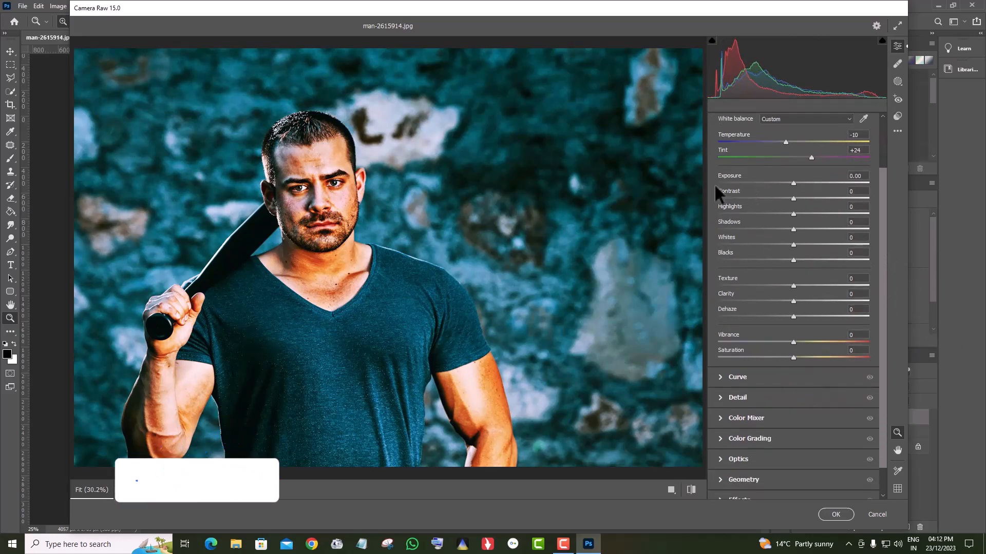
{"action": "scroll", "coordinate": [797, 204], "scroll_direction": "up", "scroll_amount": 2}
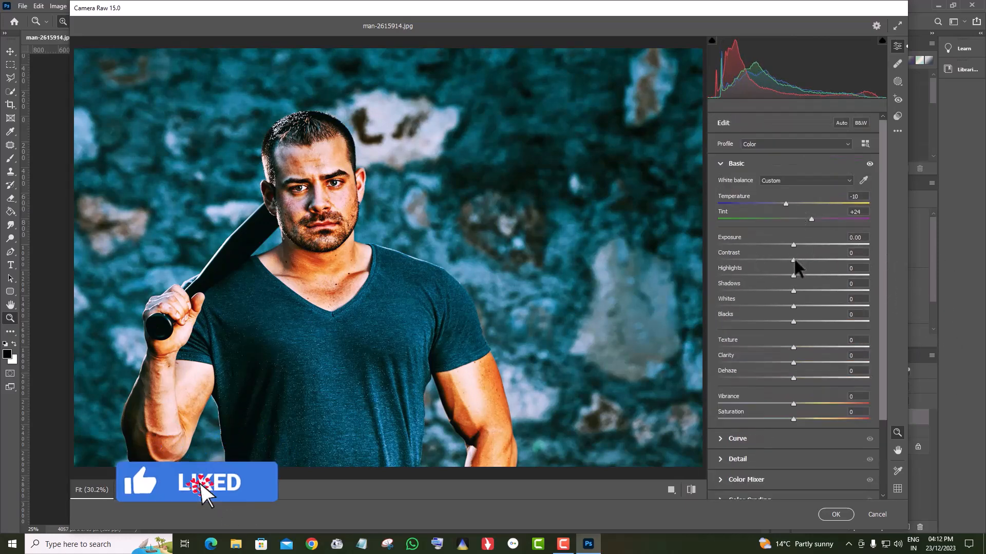
{"action": "left_click_drag", "start_coordinate": [793, 260], "coordinate": [805, 259]}
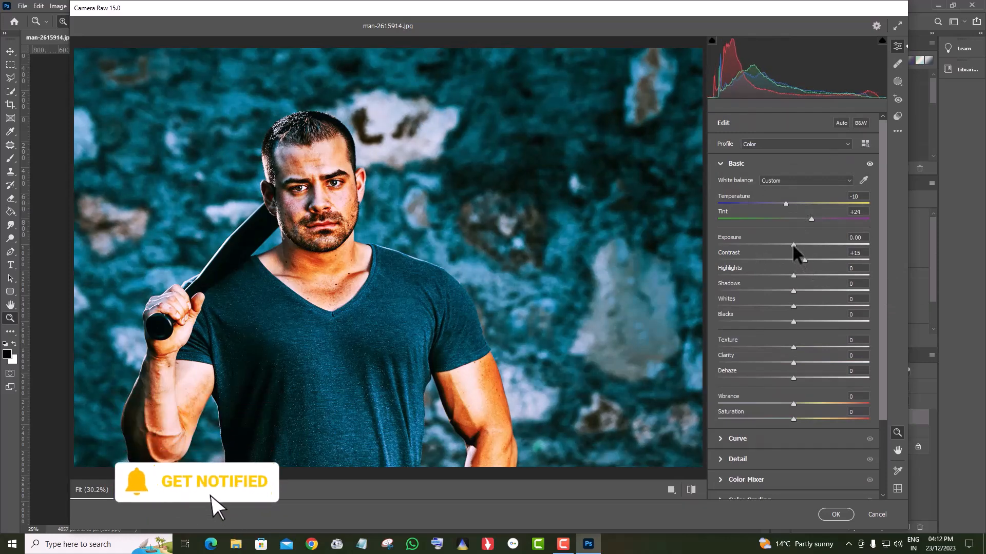
{"action": "left_click_drag", "start_coordinate": [793, 245], "coordinate": [794, 245]}
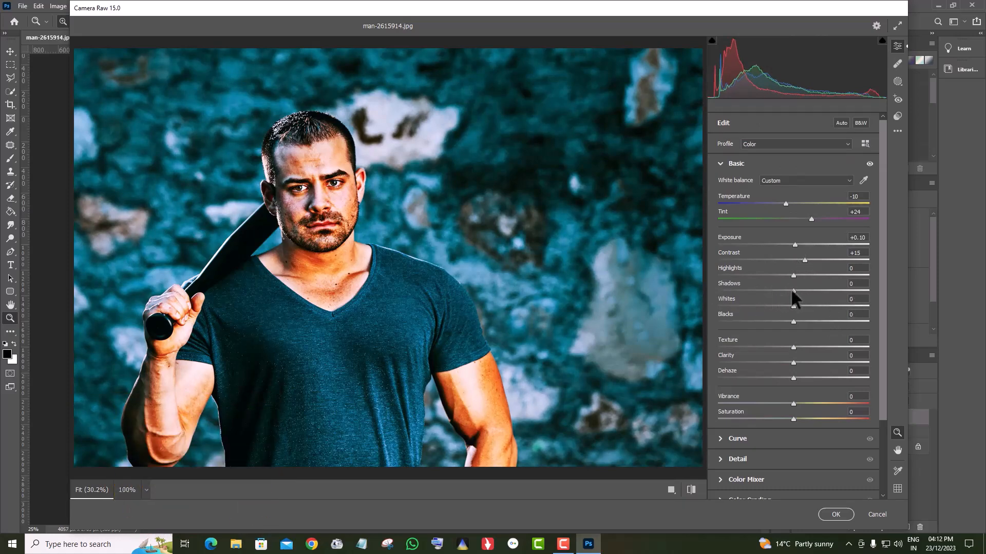
{"action": "mouse_move", "coordinate": [792, 289]}
{"action": "left_mouse_down"}
{"action": "mouse_move", "coordinate": [801, 290]}
{"action": "mouse_move", "coordinate": [778, 290]}
{"action": "left_mouse_up"}
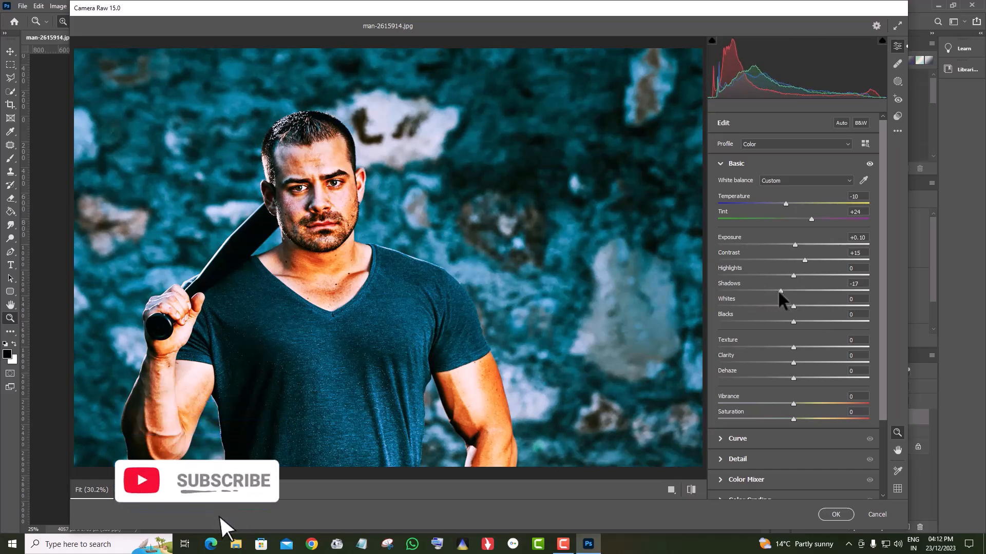
Set Clarity to +6 and Vibrance to -15, apply the Camera Raw Filter, and collapse the Actions list.
{"action": "left_click_drag", "start_coordinate": [880, 284], "coordinate": [880, 325]}
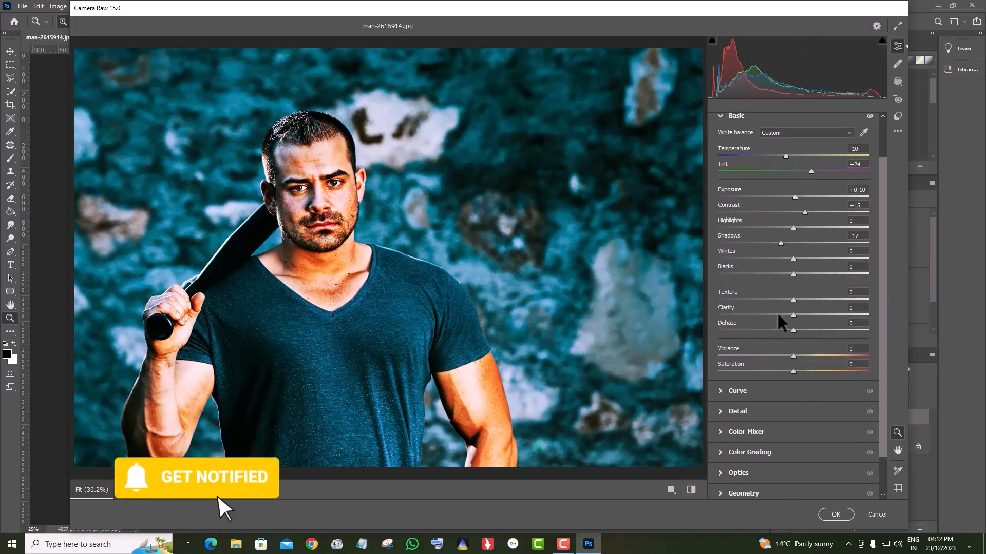
{"action": "left_click_drag", "start_coordinate": [793, 314], "coordinate": [802, 315]}
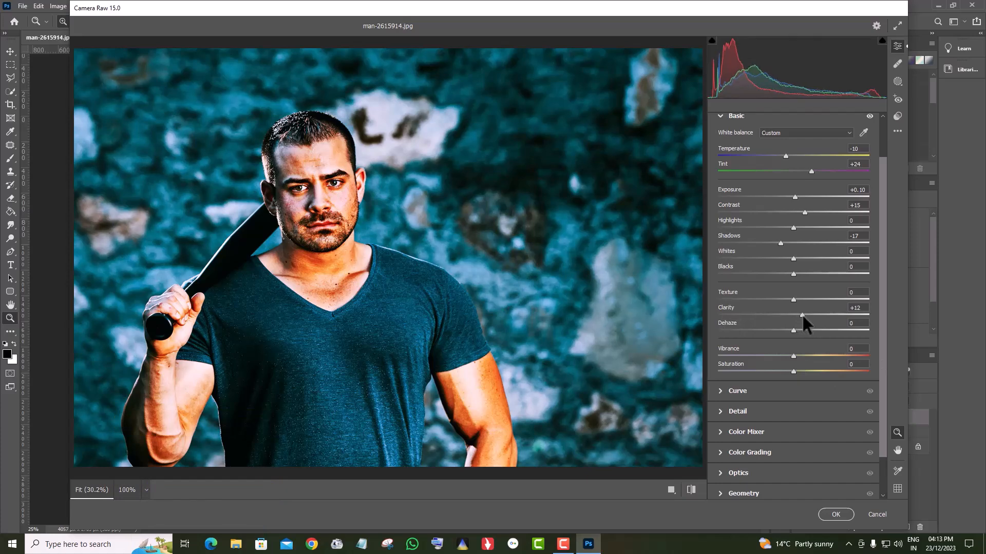
{"action": "left_click_drag", "start_coordinate": [799, 355], "coordinate": [792, 376]}
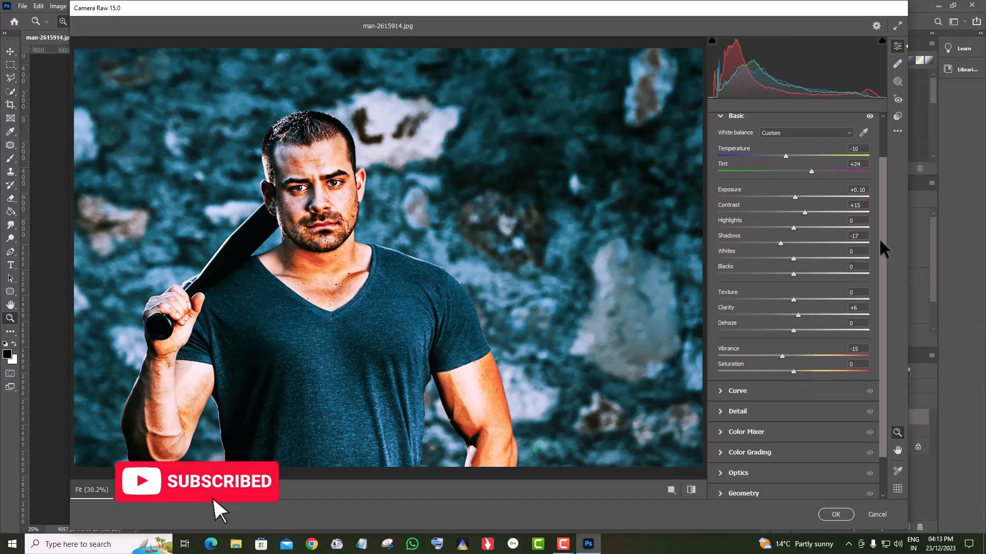
{"action": "left_click_drag", "start_coordinate": [882, 236], "coordinate": [889, 328]}
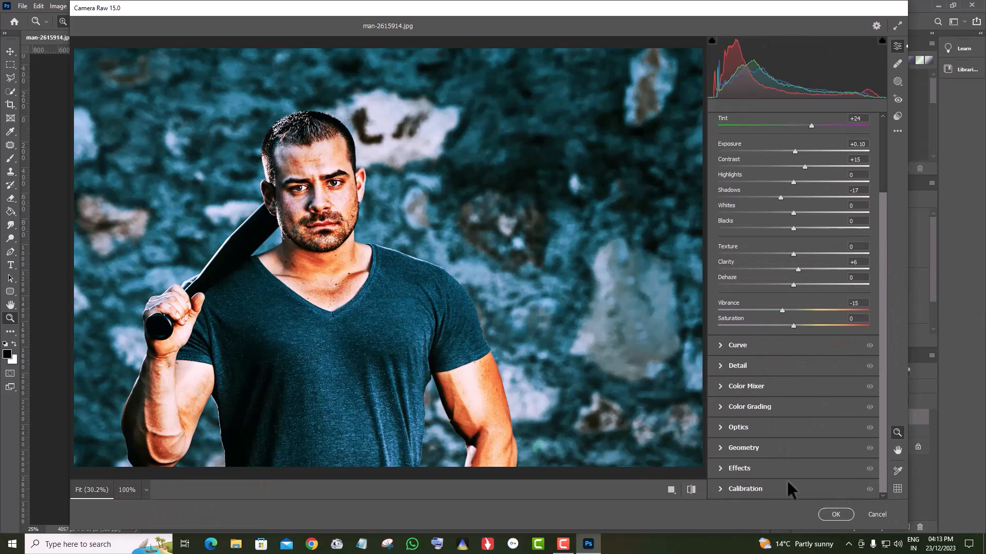
{"action": "left_click", "coordinate": [835, 513]}
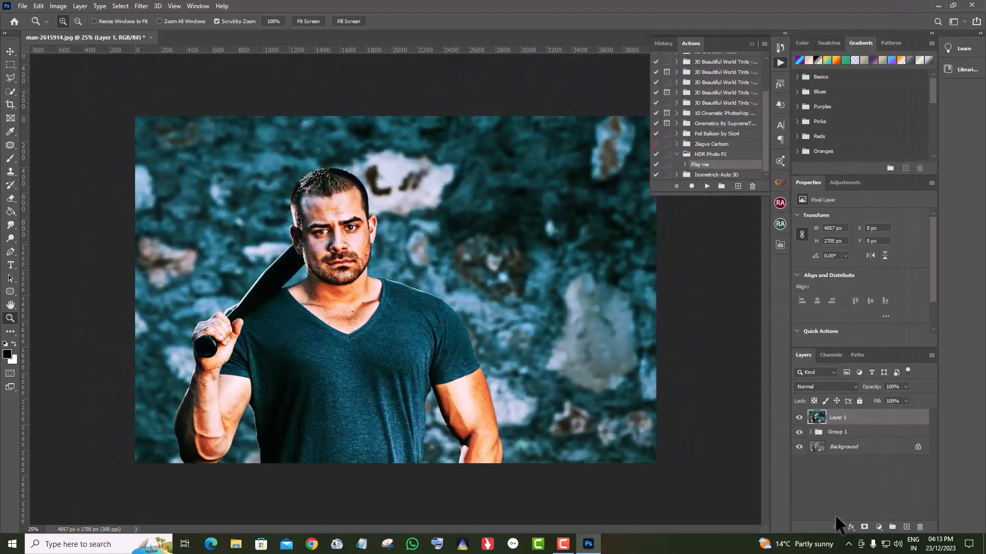
{"action": "left_click", "coordinate": [752, 44]}
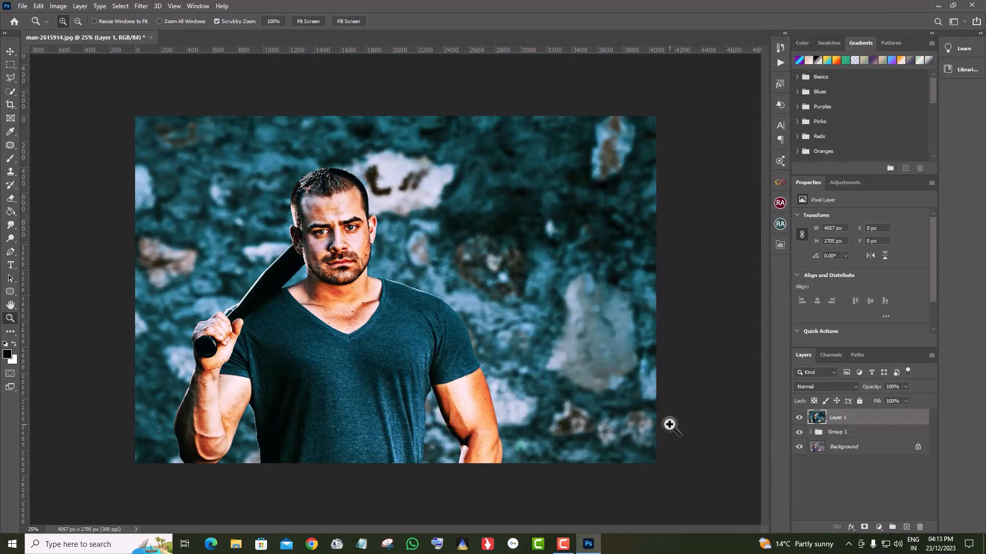